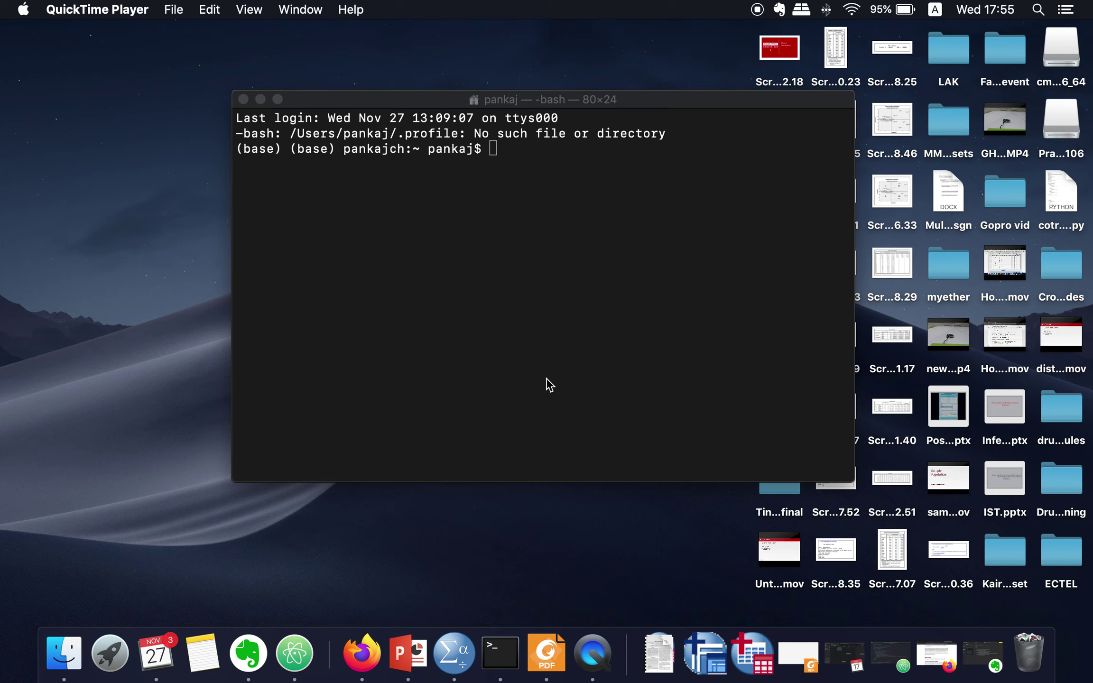
- Run 'pip install jupyter_contrib_nbextensions && jupyter contrib nbextension install' in Terminal, then show Launchpad
click(527, 274)
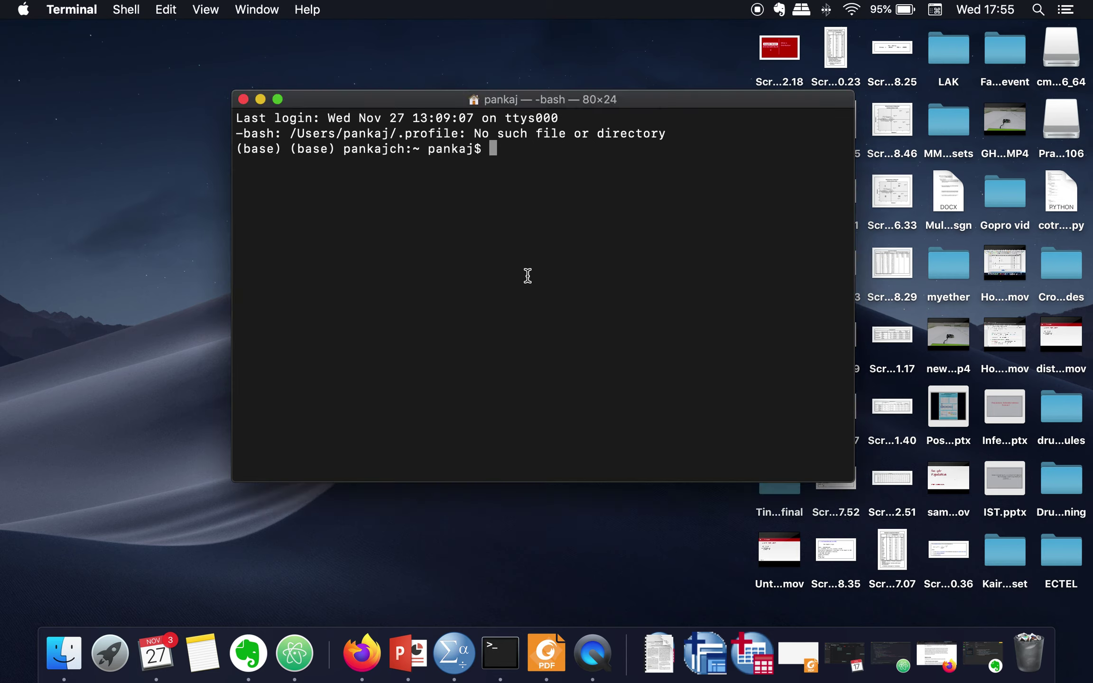
text(pip install jupyter_contrib_nbextensions && jupyter contrib nbextension install)
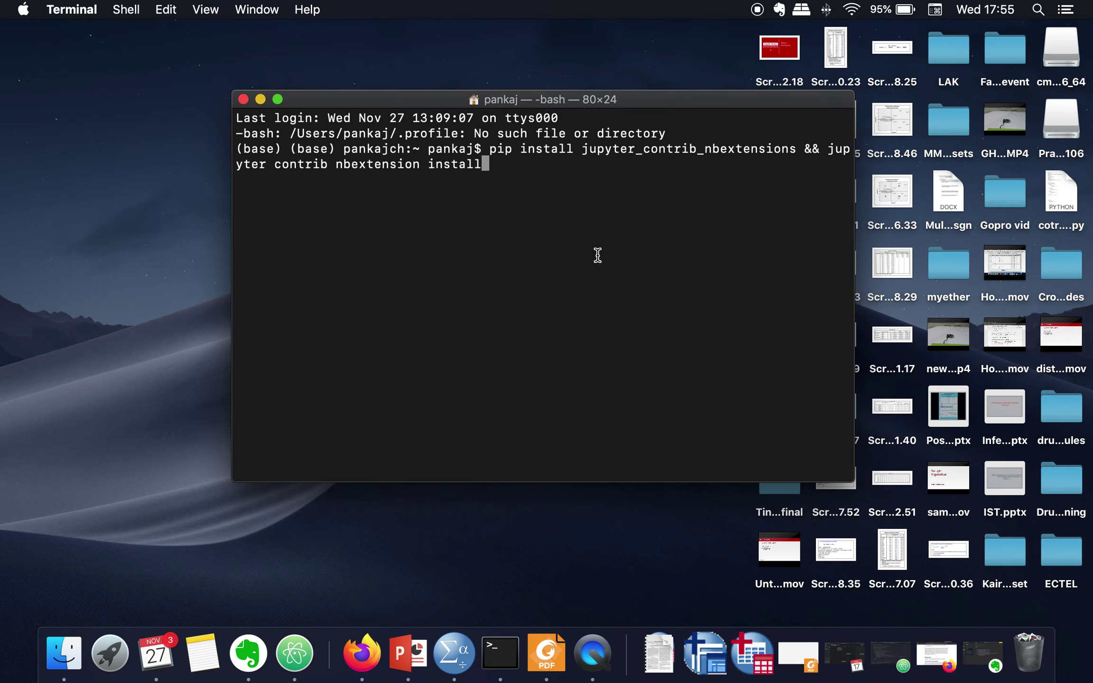
key(Return)
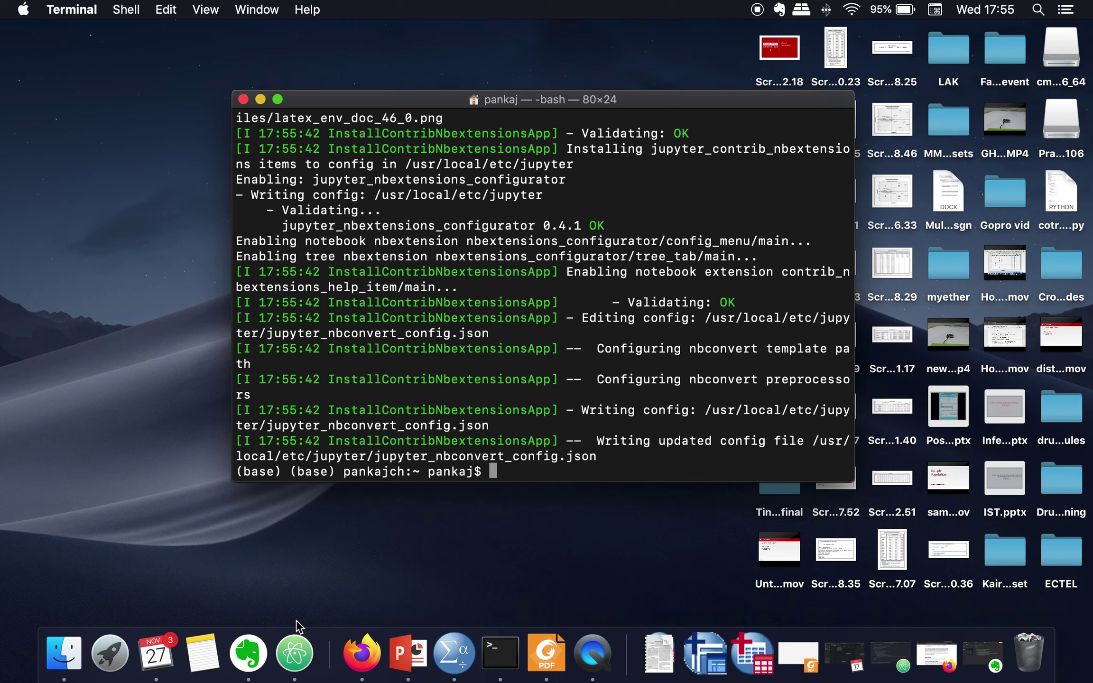
click(123, 655)
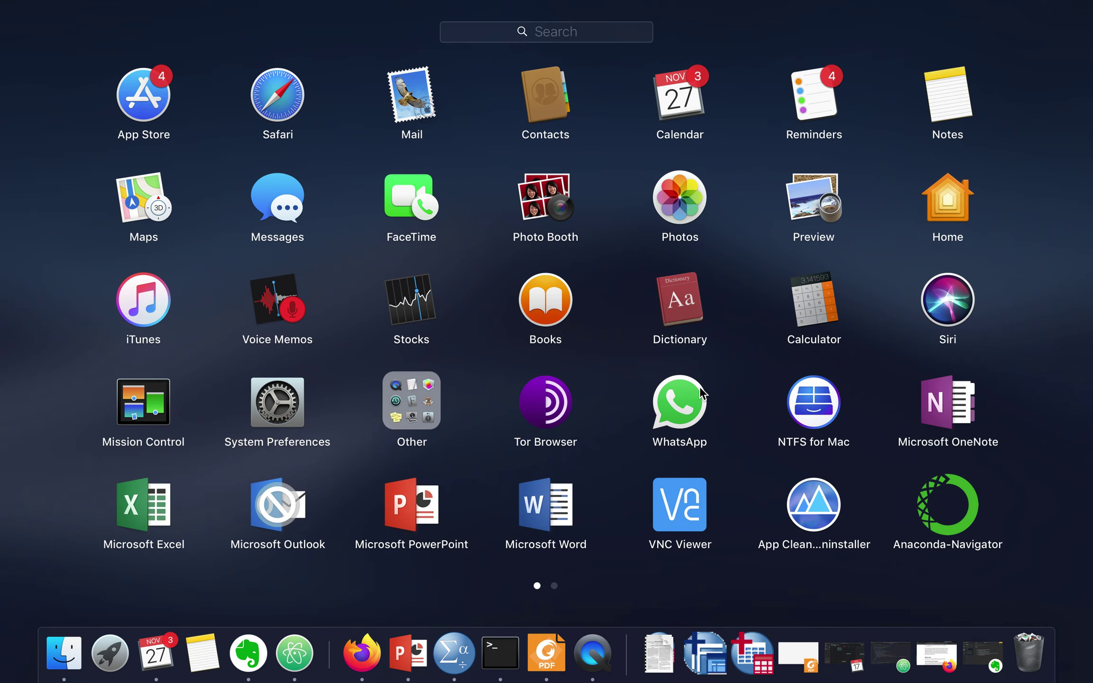
- Start Anaconda Navigator and launch Jupyter Notebook from its Home page
click(948, 506)
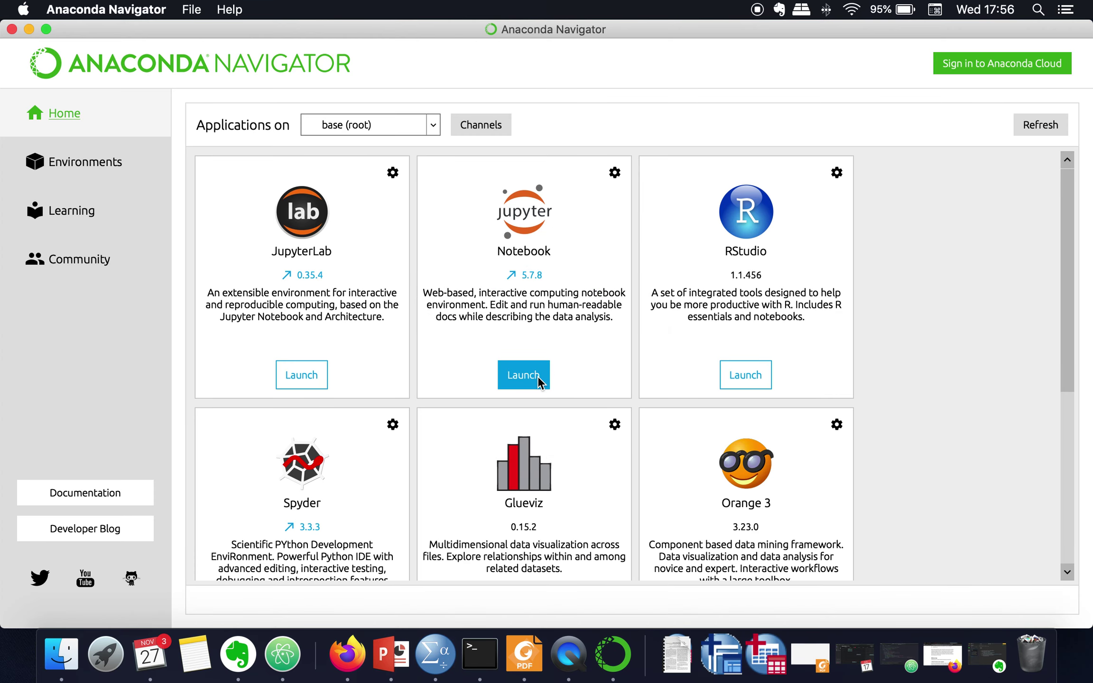
click(540, 382)
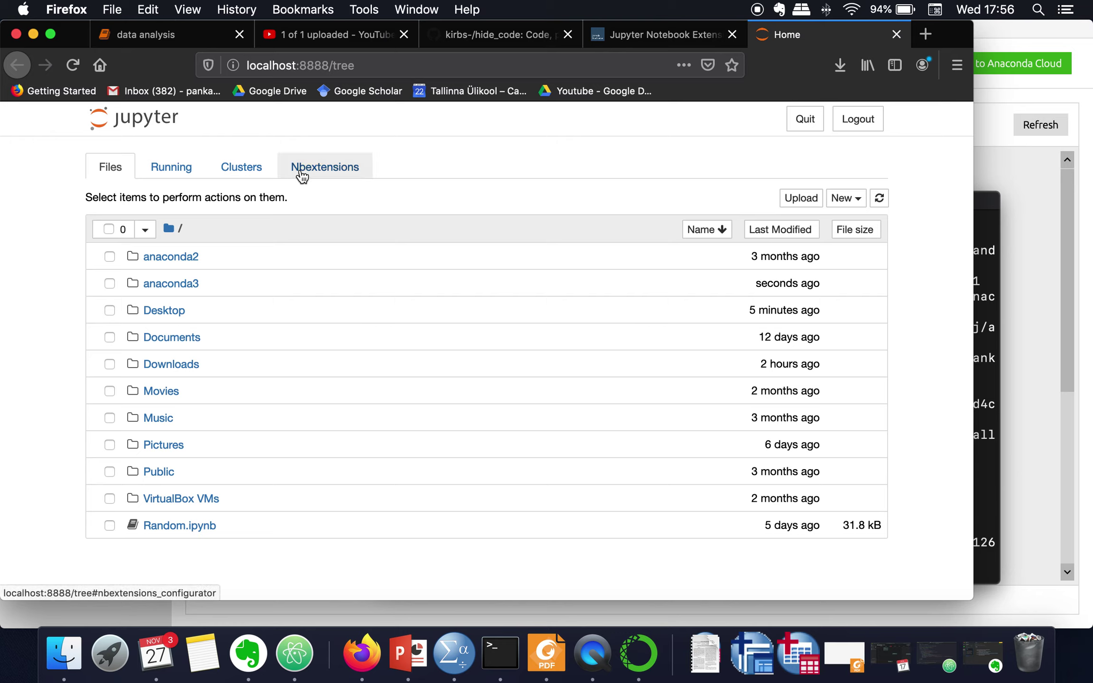
- Switch the Jupyter home page to the Nbextensions tab
click(317, 167)
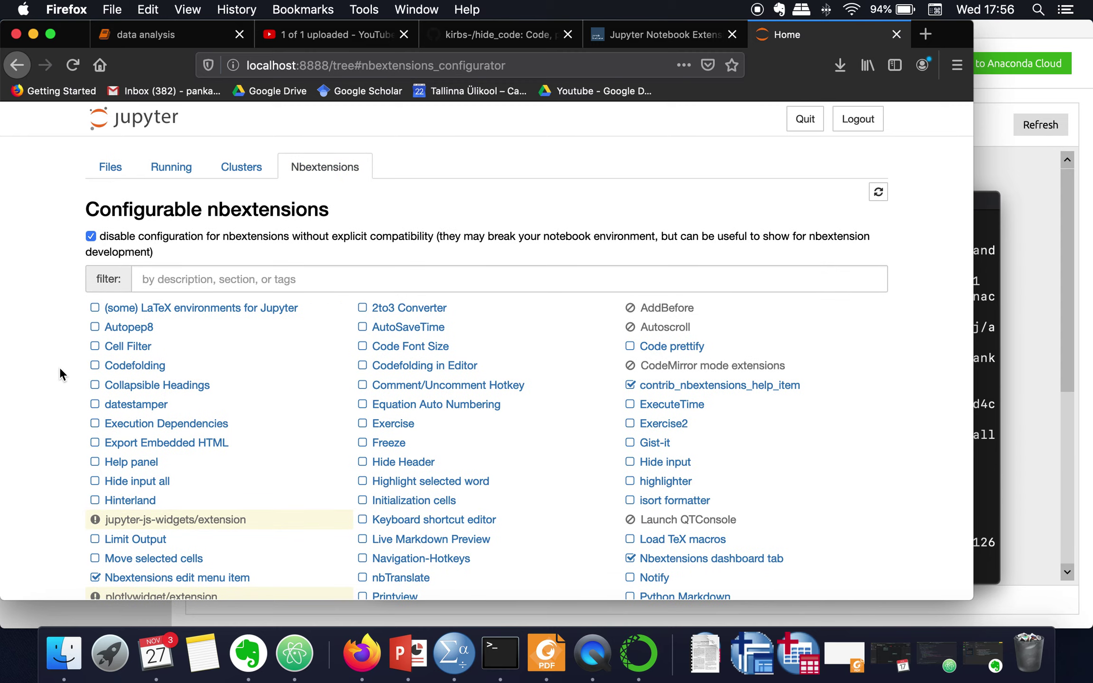
scroll(52, 449, down, 5)
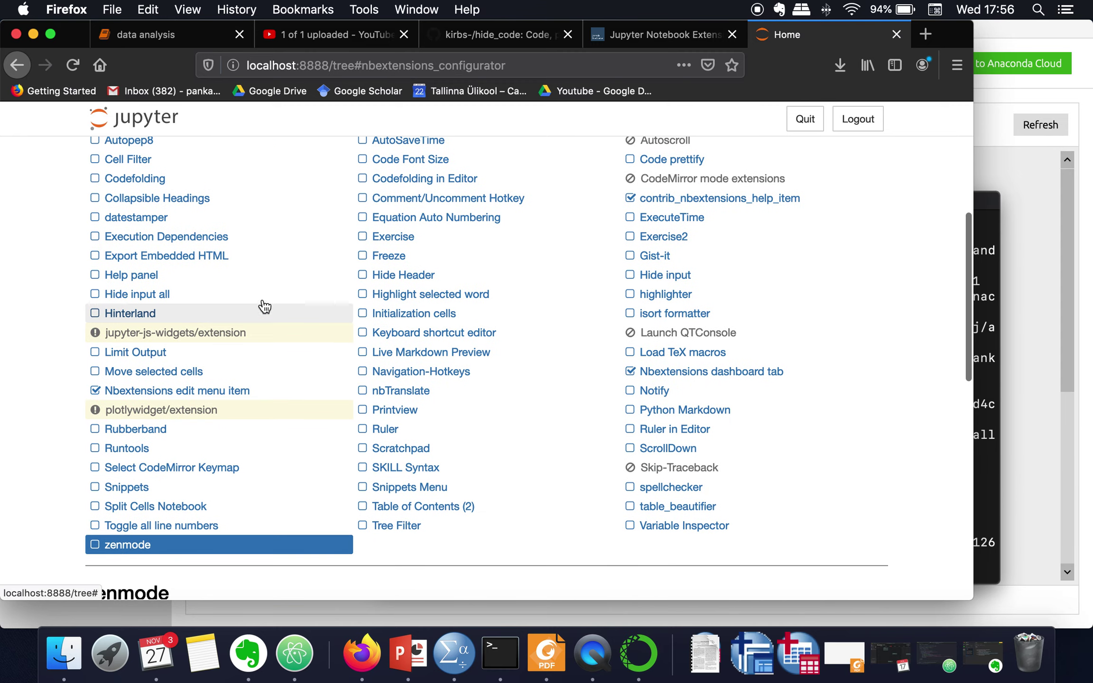
scroll(3, 310, up, 3)
scroll(3, 309, down, 3)
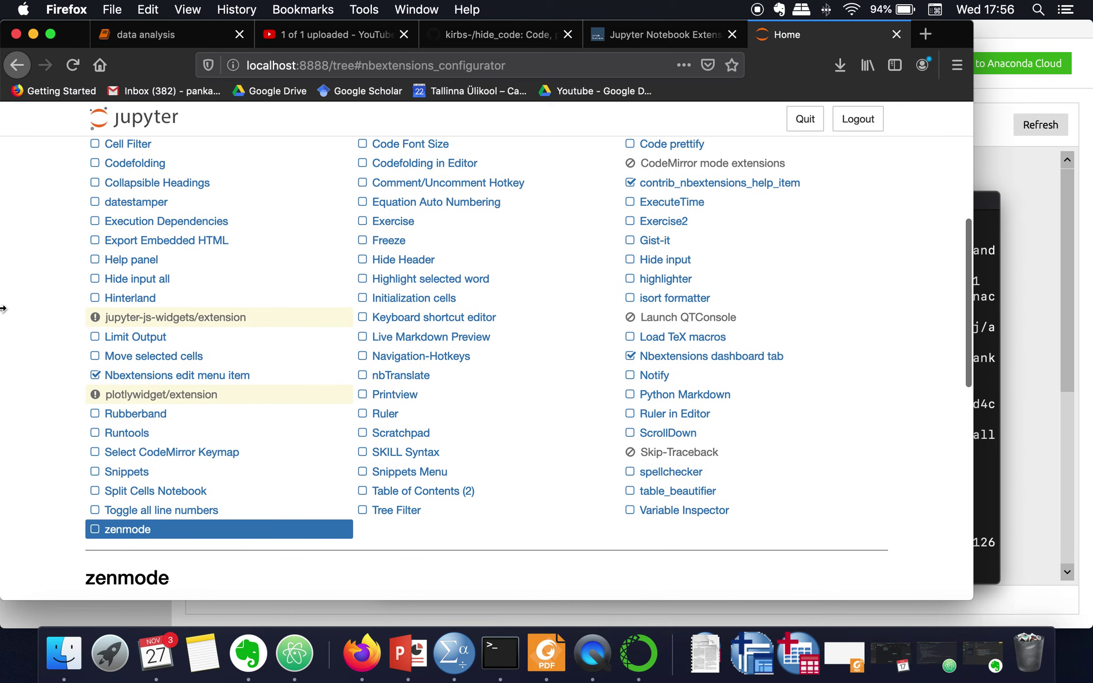